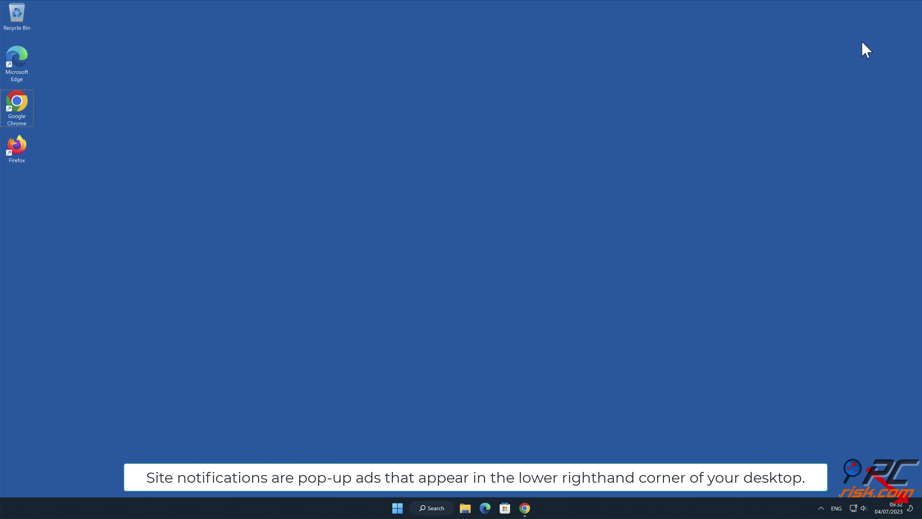
# - Bring up Chrome and allow worldcoolnewz.com to show notifications on its permission prompt
pyautogui.click(527, 508)
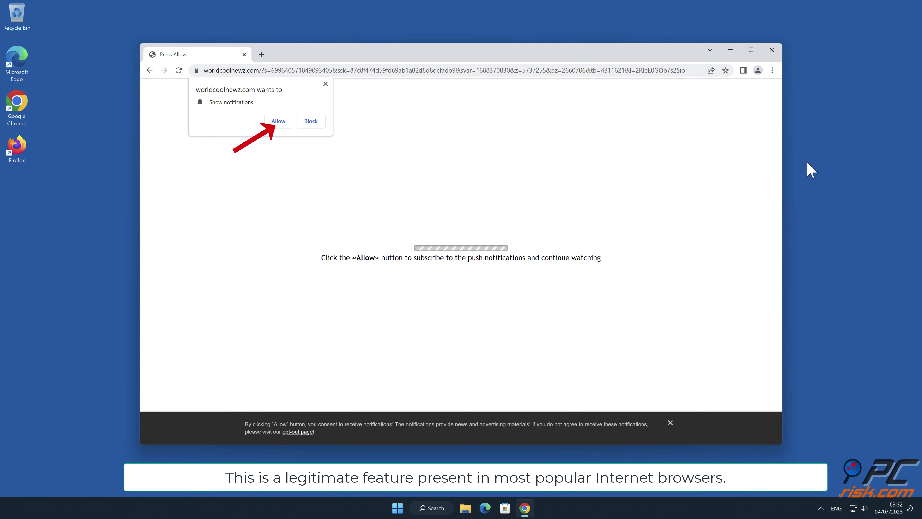
pyautogui.click(837, 128)
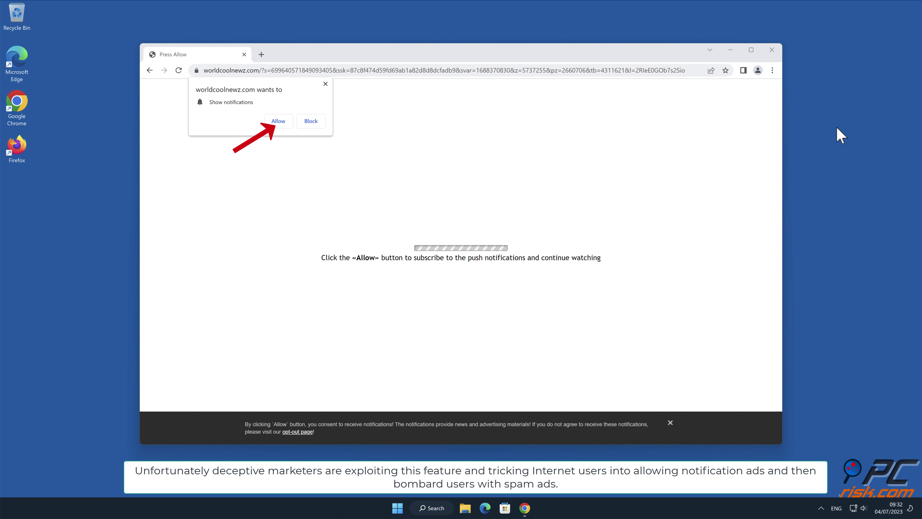
pyautogui.click(280, 122)
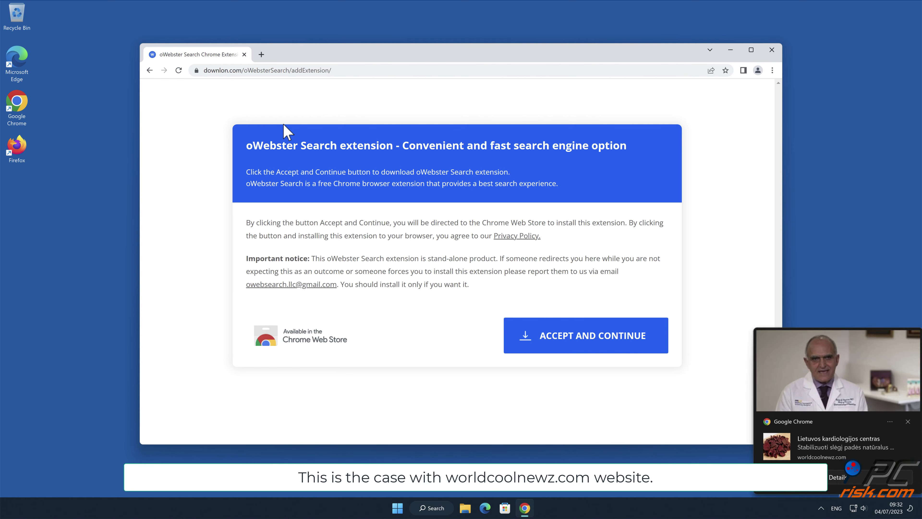
# - Close Chrome and dismiss the notification ad in the lower-right corner
pyautogui.click(771, 50)
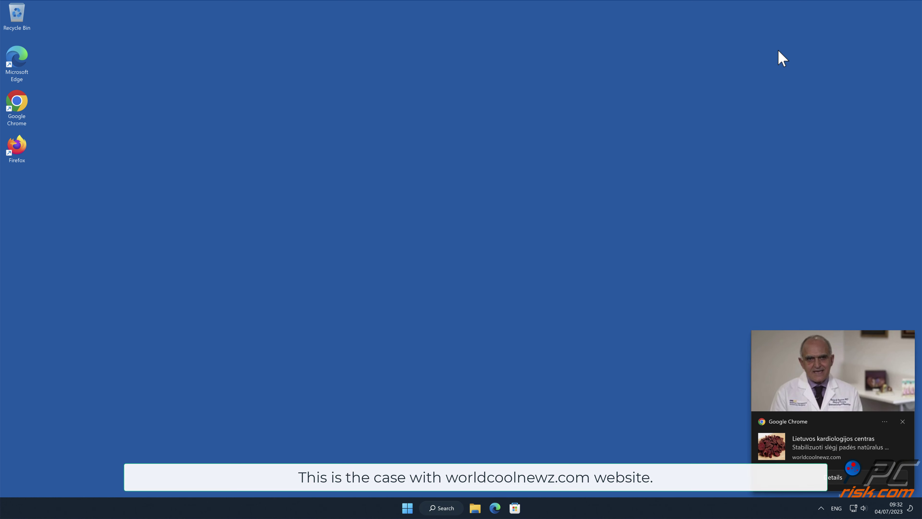
pyautogui.click(903, 423)
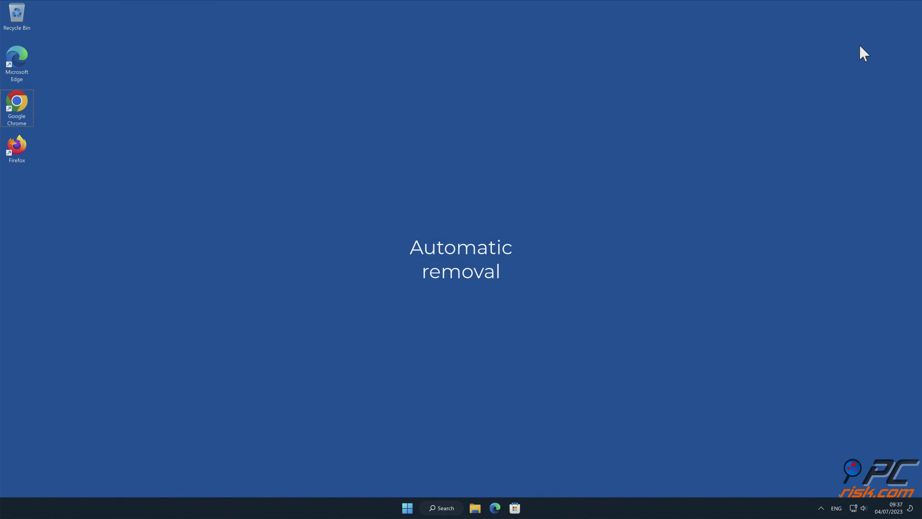
pyautogui.doubleClick(30, 111)
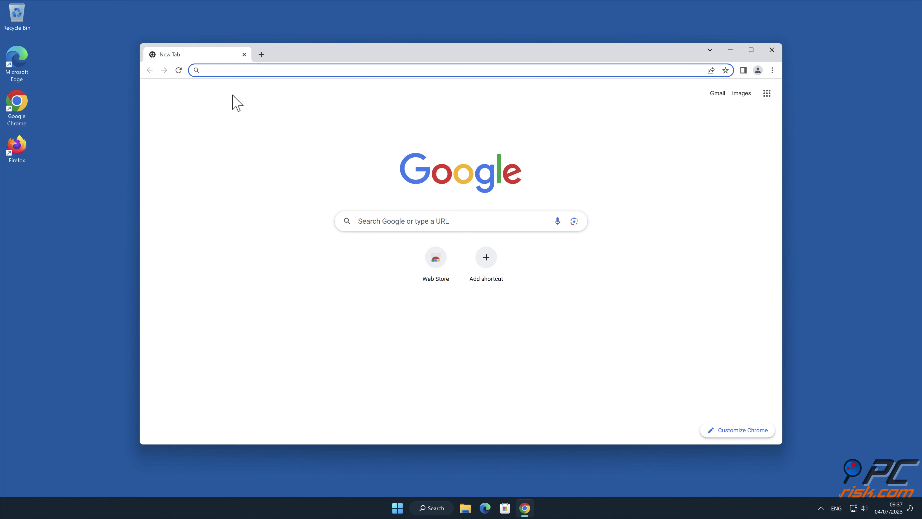
pyautogui.write('www.combocle')
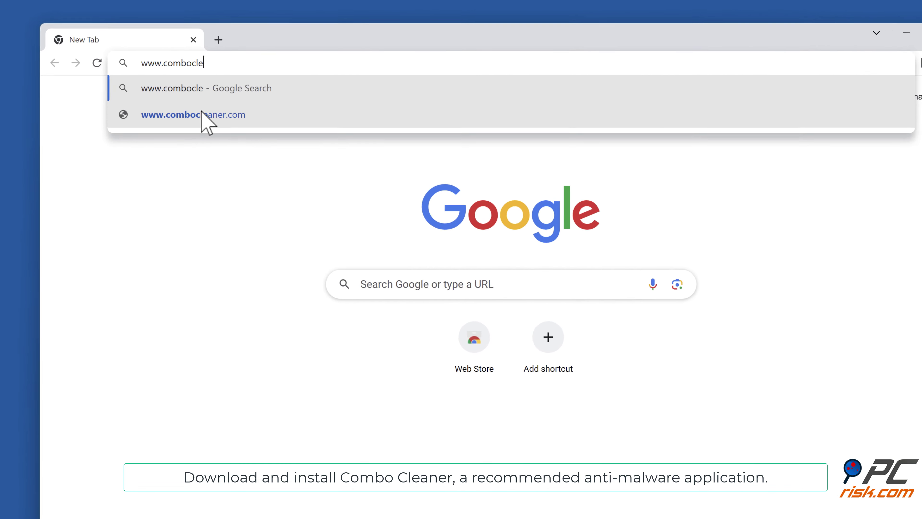
pyautogui.write('aner.com')
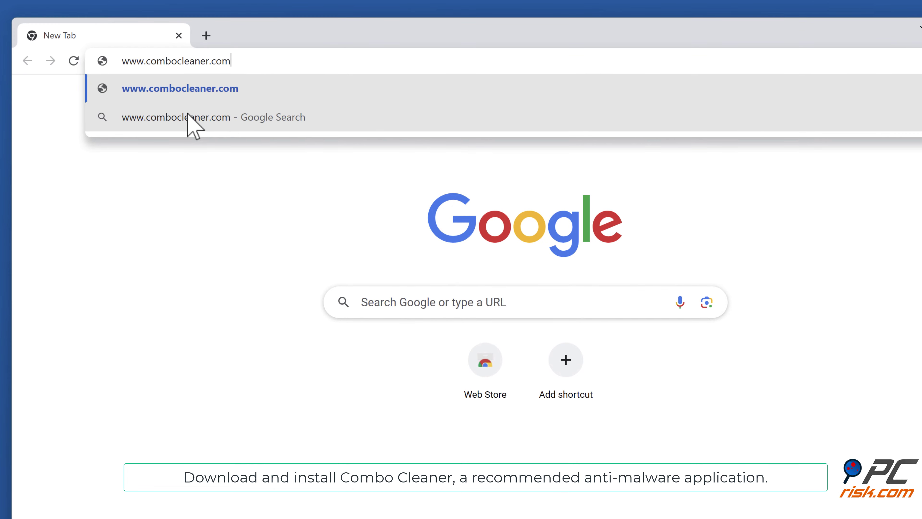
pyautogui.press('Return')
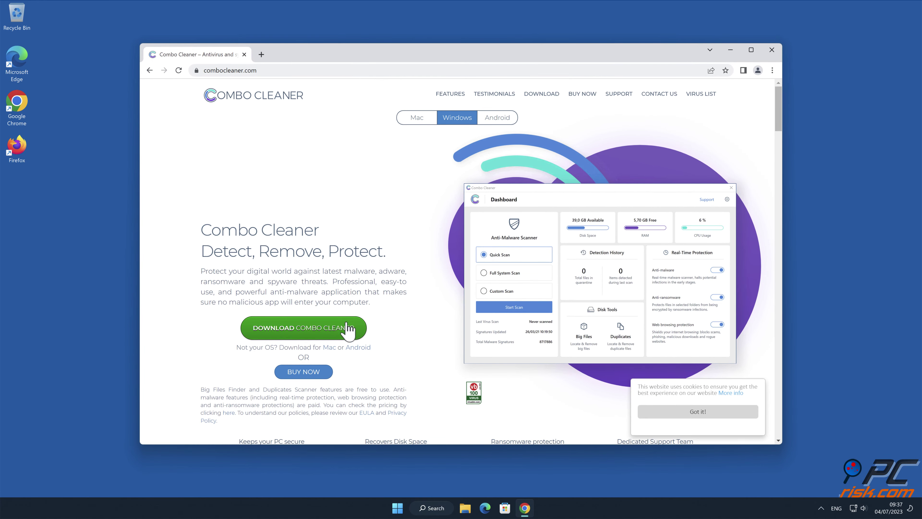
pyautogui.click(354, 334)
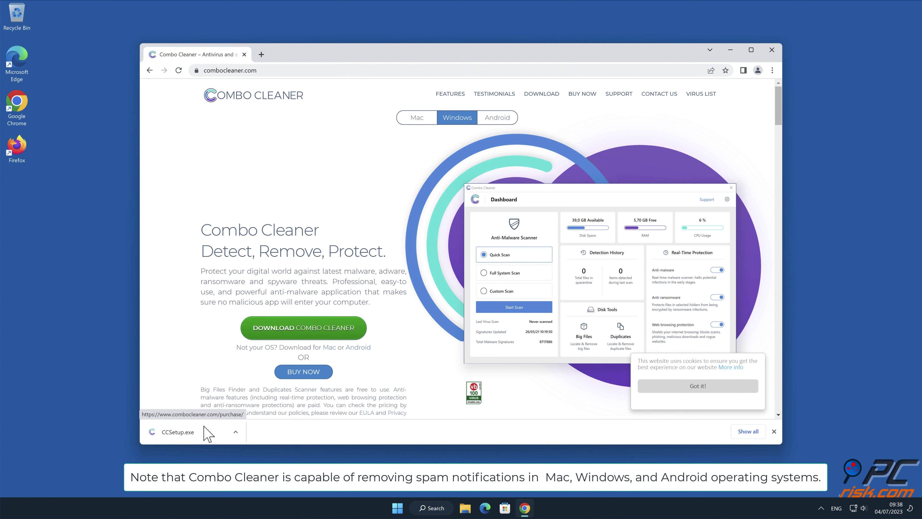
# - Run CCSetup.exe, approve the UAC prompt, install to the default folder, and launch Combo Cleaner
pyautogui.click(196, 433)
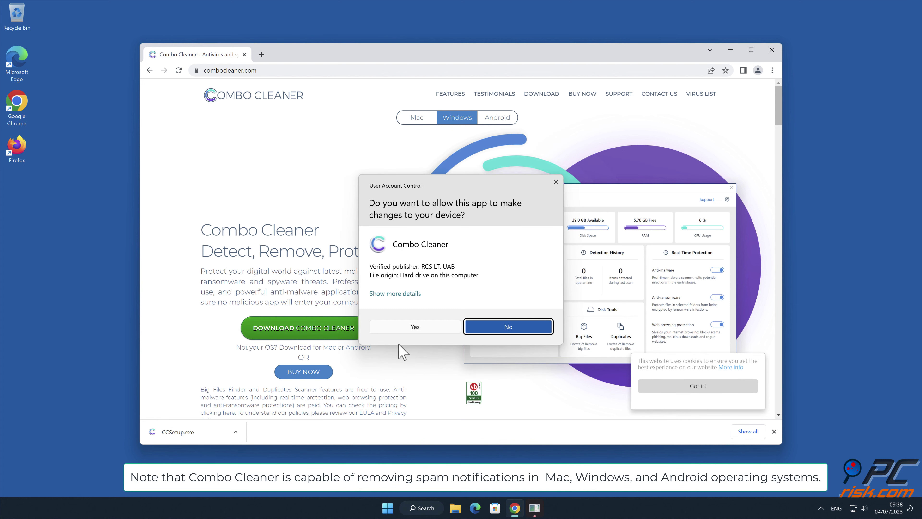
pyautogui.click(420, 329)
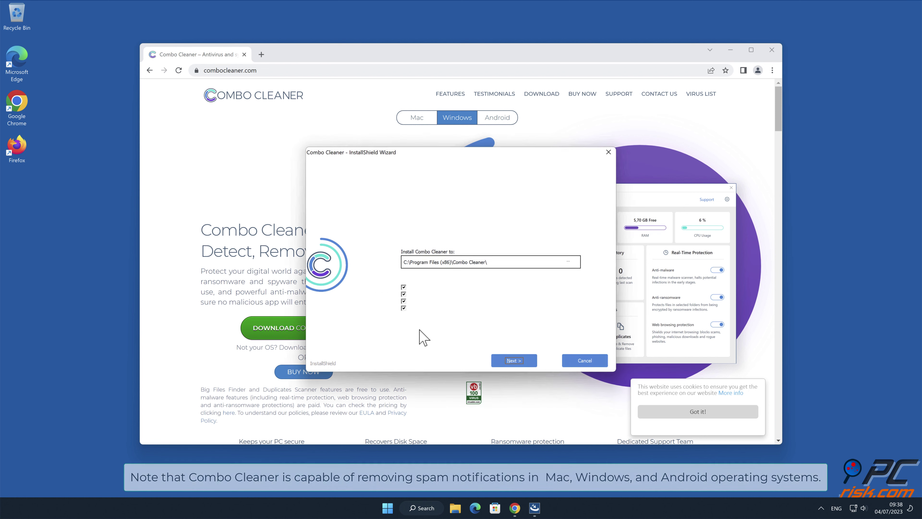
pyautogui.click(514, 360)
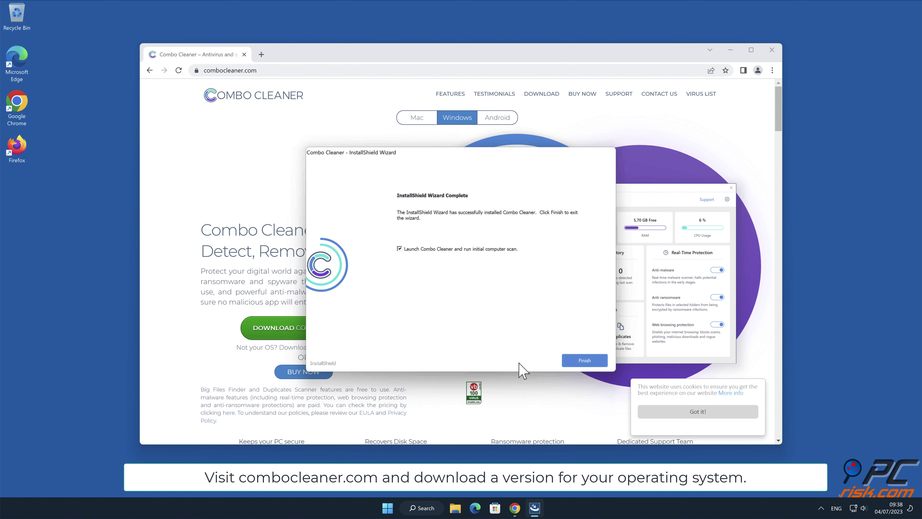
pyautogui.click(588, 362)
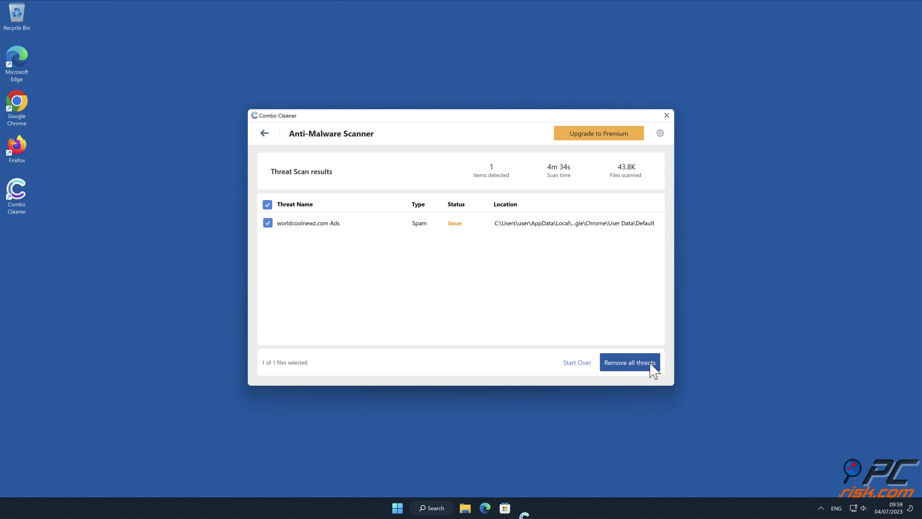
# - Activate Combo Cleaner with a licence key and move the worldcoolnewz.com Ads item to quarantine
pyautogui.click(650, 364)
pyautogui.click(359, 354)
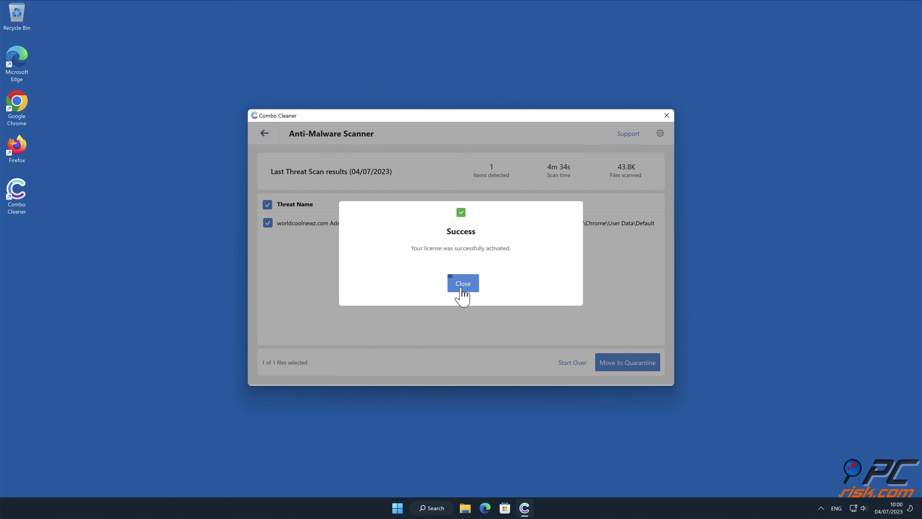
pyautogui.click(463, 284)
pyautogui.click(651, 362)
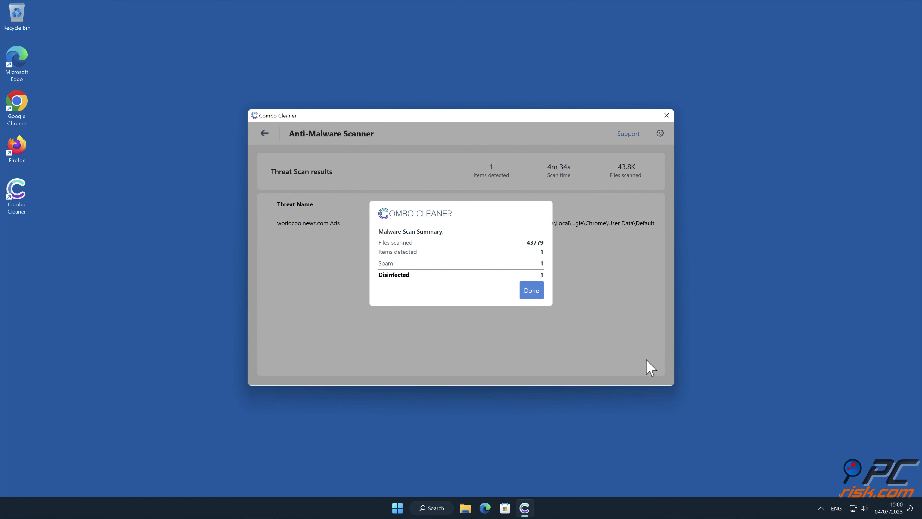
pyautogui.click(539, 299)
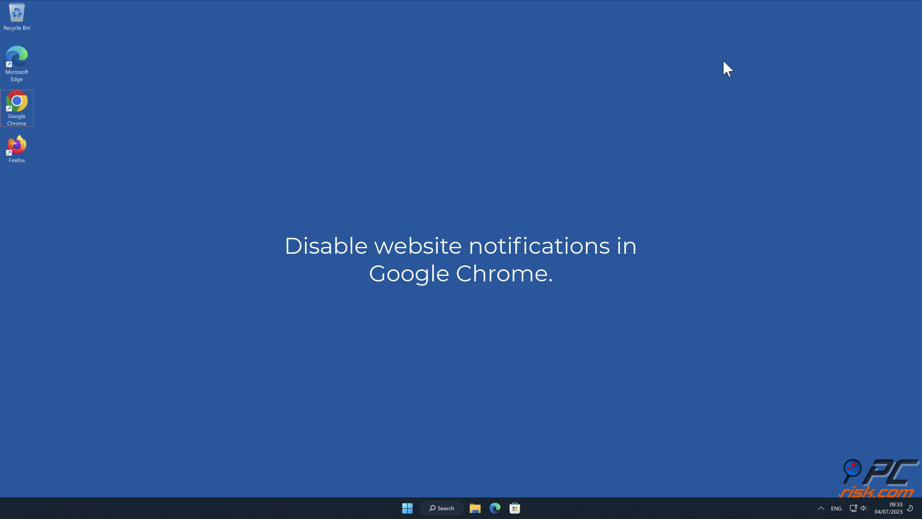
# - Launch Chrome and go to Settings > Privacy and security
pyautogui.doubleClick(14, 104)
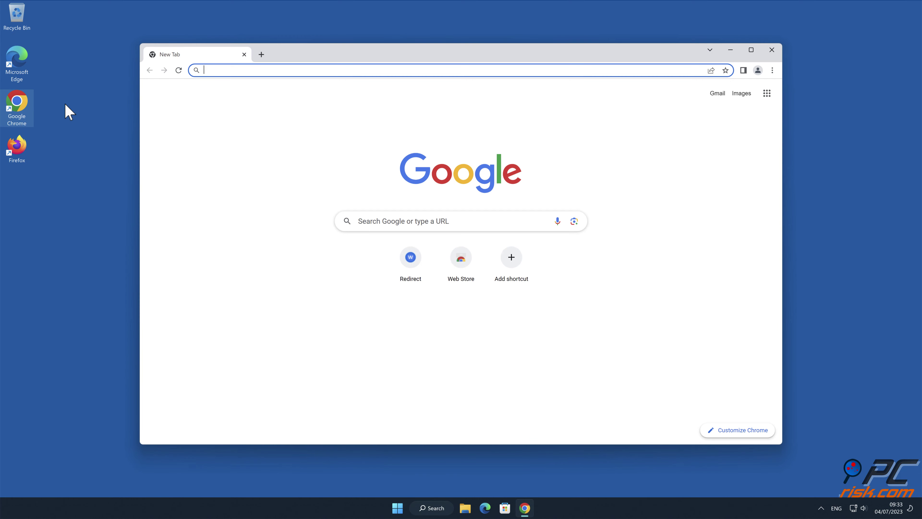
pyautogui.click(850, 137)
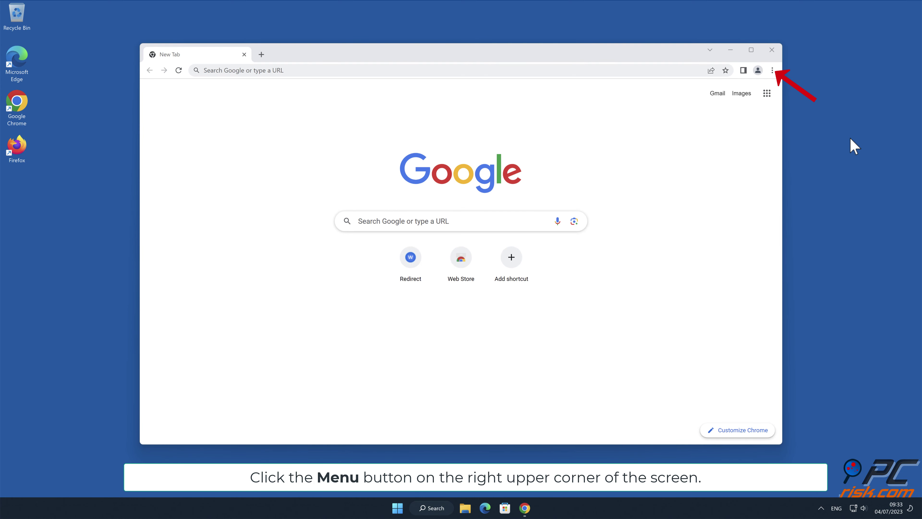
pyautogui.click(772, 70)
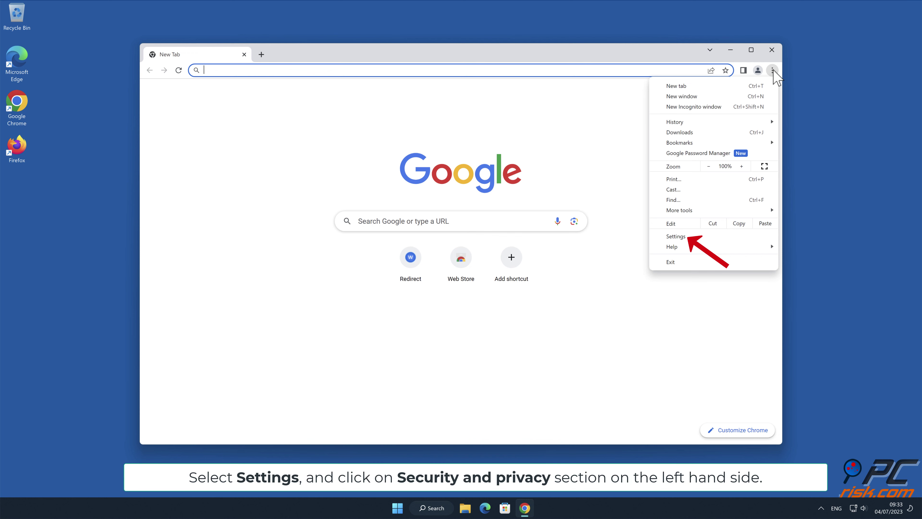
pyautogui.click(692, 236)
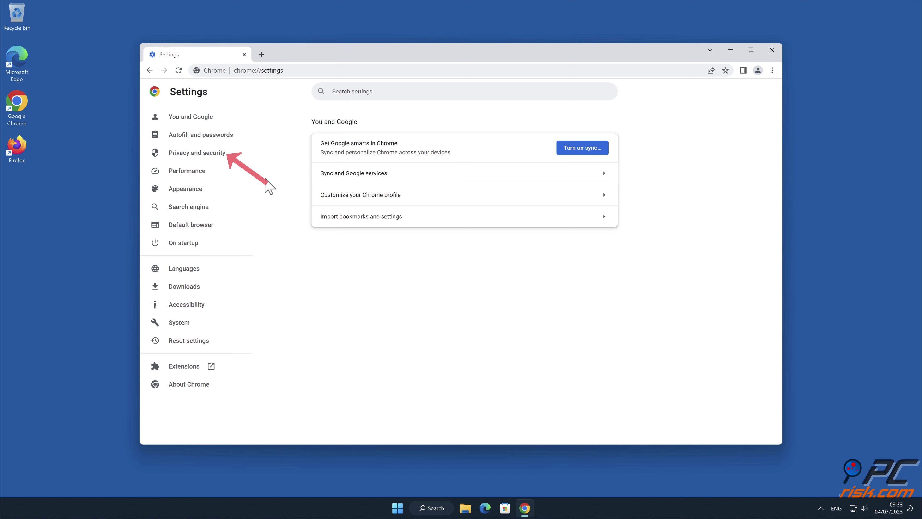
pyautogui.click(221, 156)
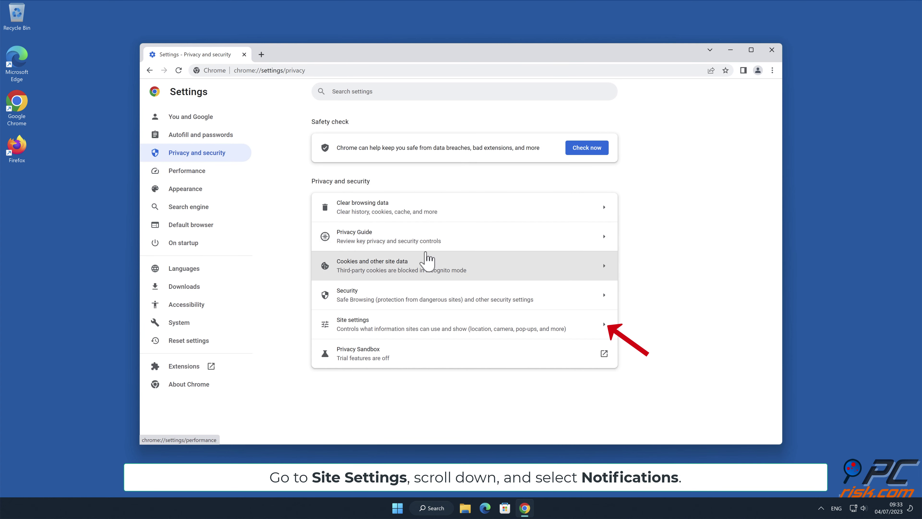
# - In Site settings > Notifications, remove worldcoolnewz.com's permission, then close Chrome
pyautogui.click(610, 327)
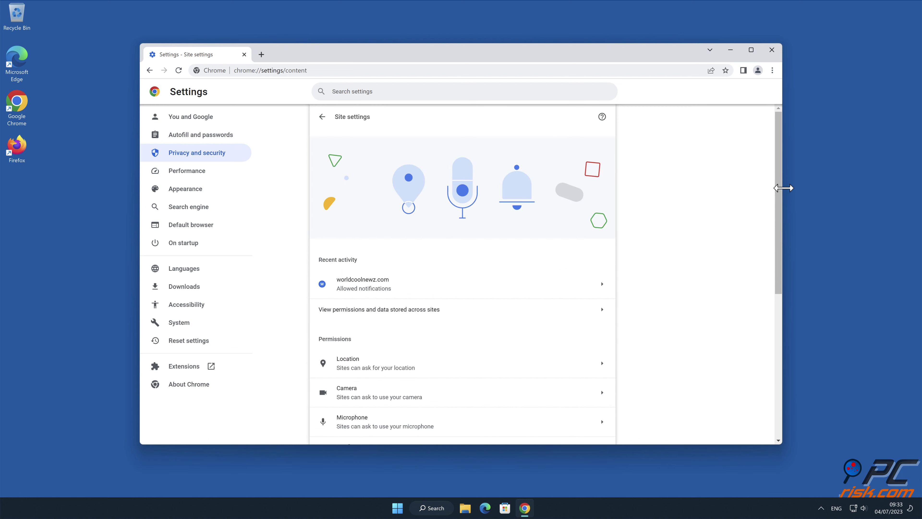
pyautogui.moveTo(778, 185); pyautogui.dragTo(777, 303)
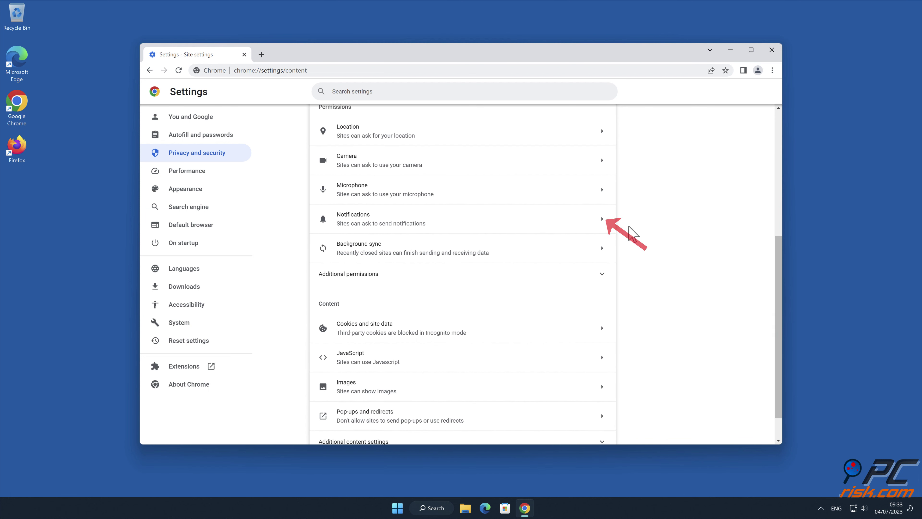
pyautogui.click(602, 223)
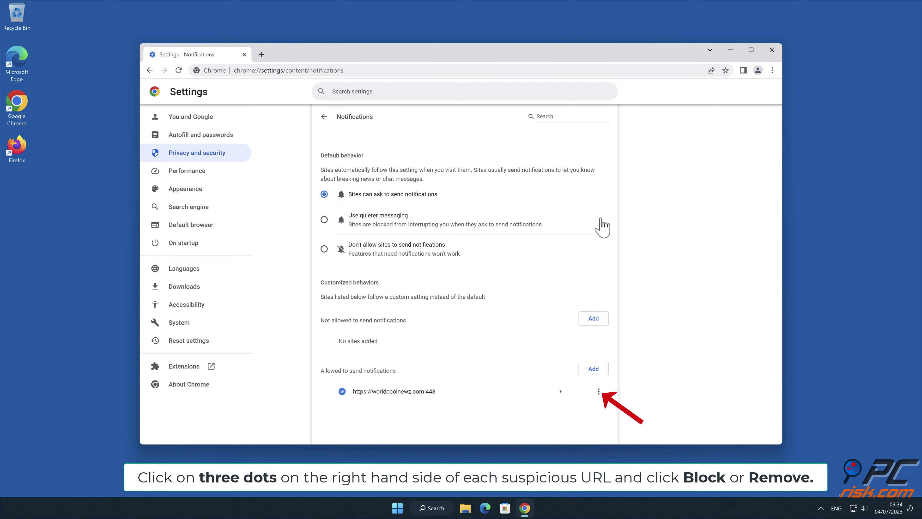
pyautogui.click(598, 391)
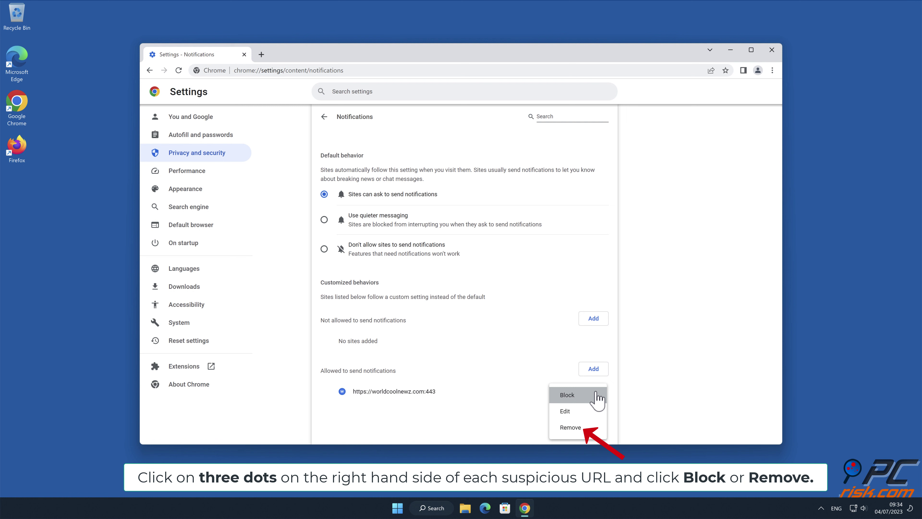
pyautogui.click(583, 432)
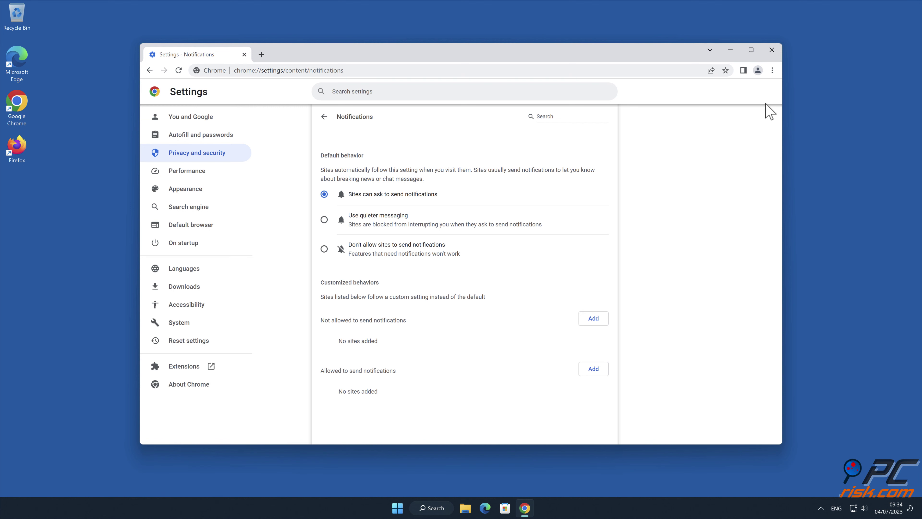
pyautogui.click(778, 50)
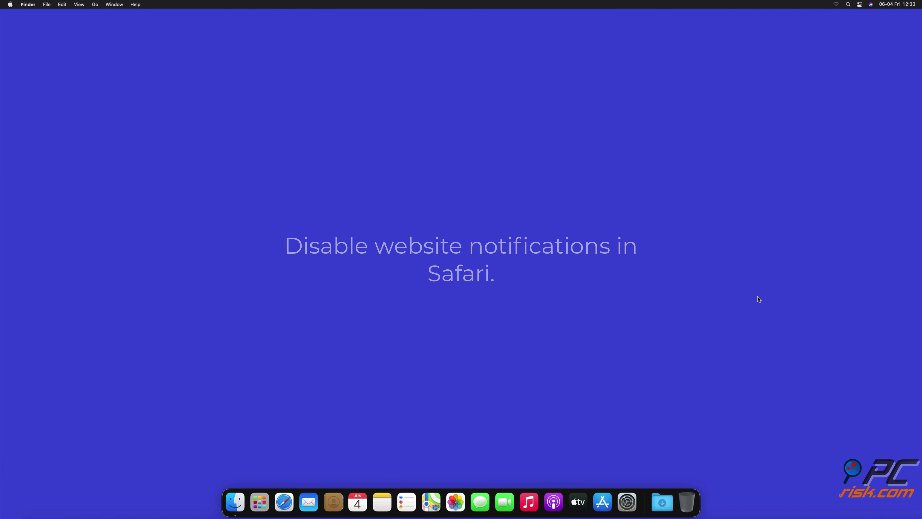
# - In Safari Preferences > Websites > Notifications, set thehugefeed.com and other suspicious sites to Deny
pyautogui.click(284, 502)
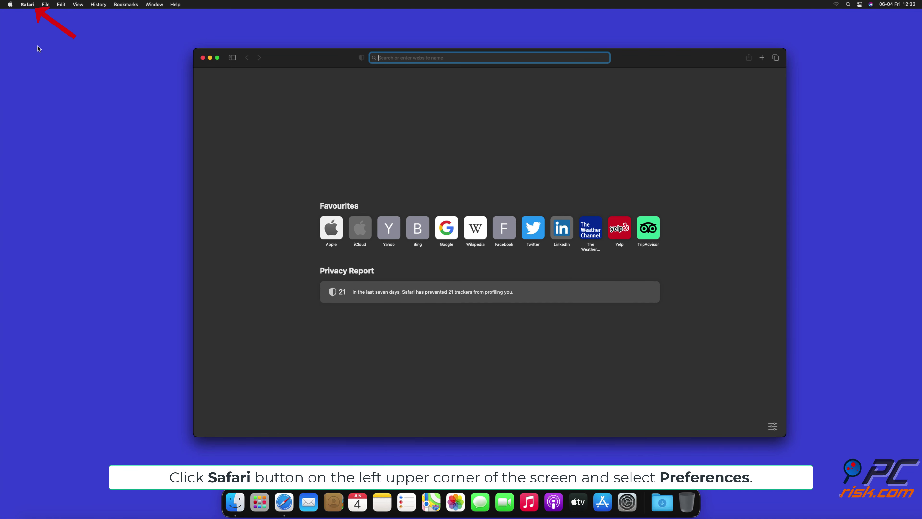
pyautogui.click(28, 5)
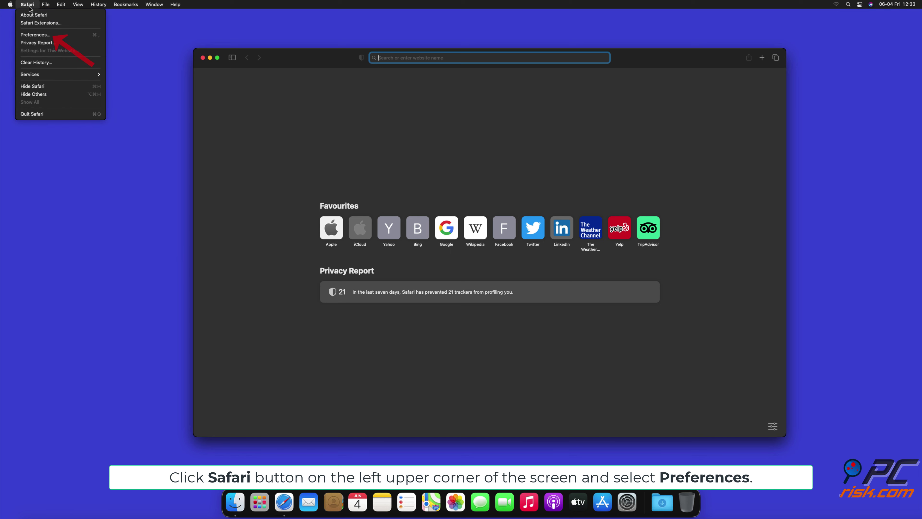
pyautogui.click(44, 36)
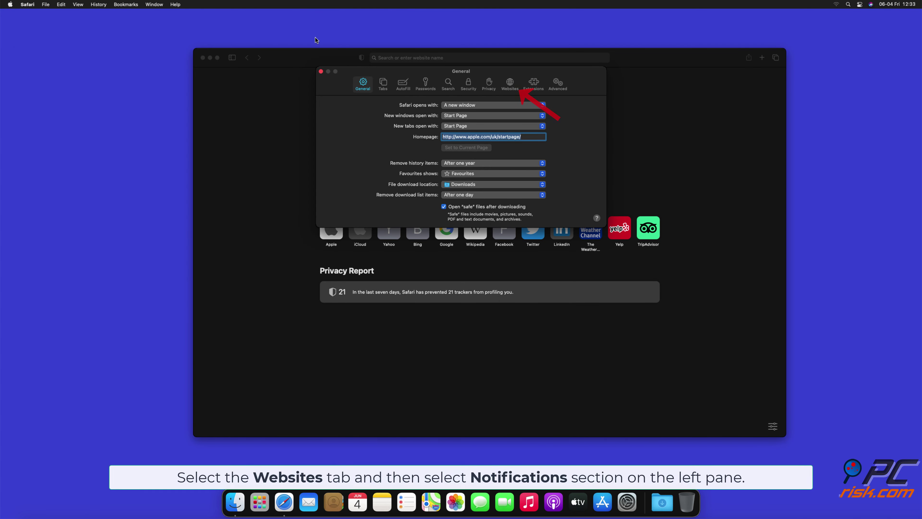
pyautogui.click(510, 84)
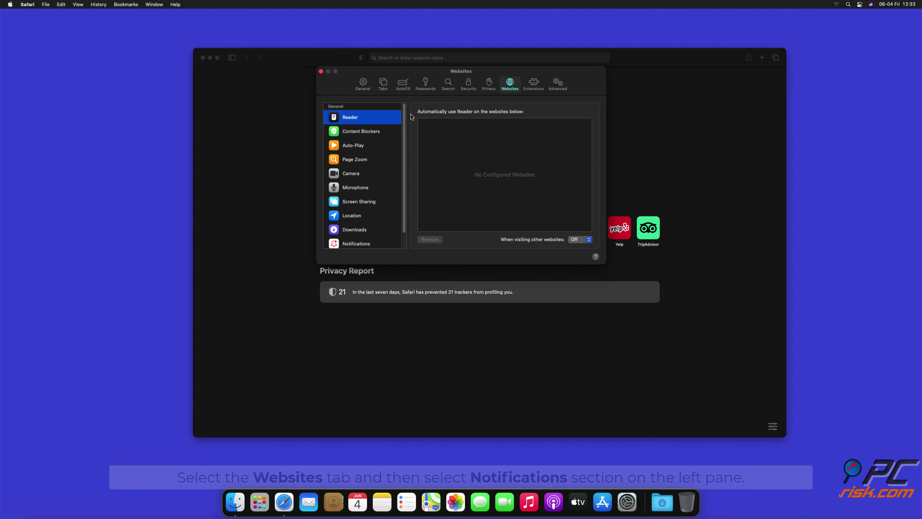
pyautogui.scroll(-1, 405, 141)
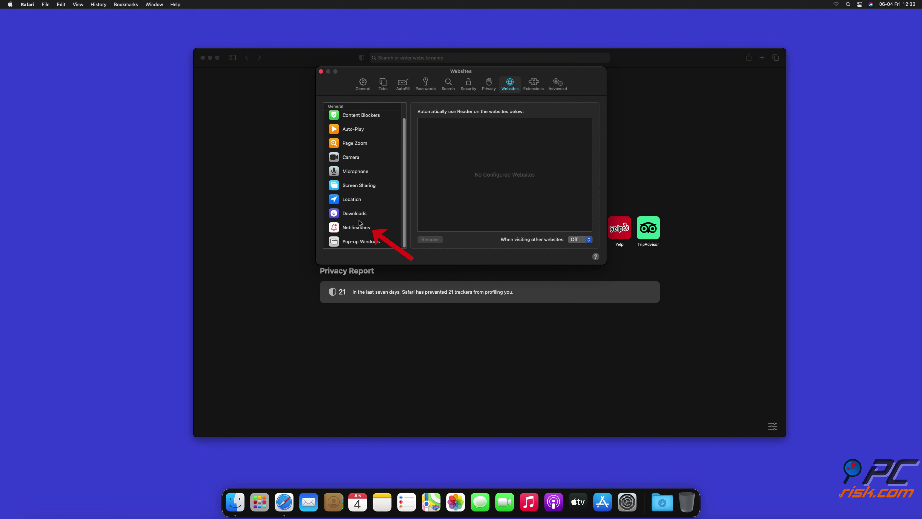
pyautogui.click(356, 228)
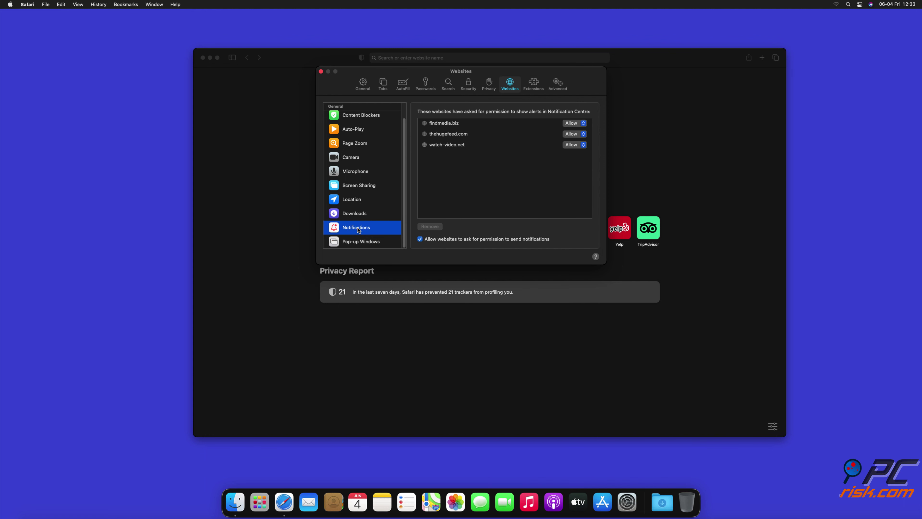
pyautogui.click(579, 134)
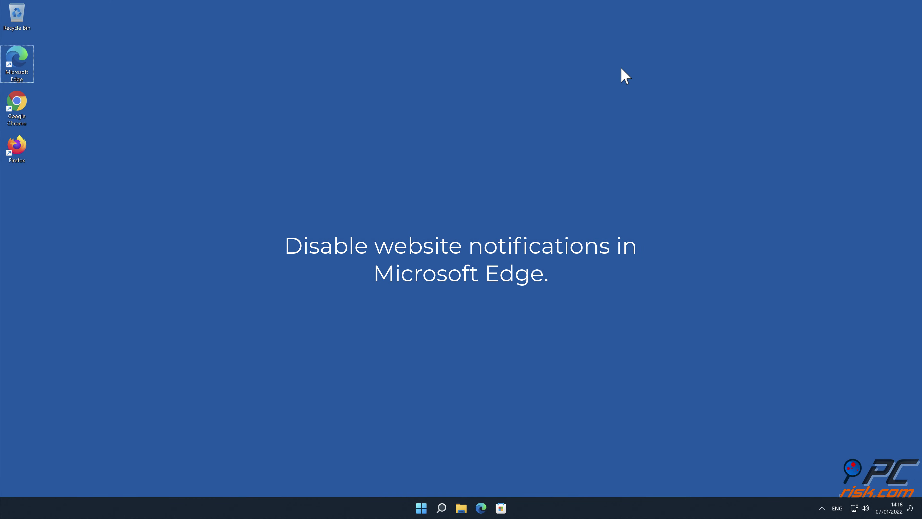
# - Launch Microsoft Edge from the desktop icon and open Settings from the three-dots menu
pyautogui.doubleClick(21, 63)
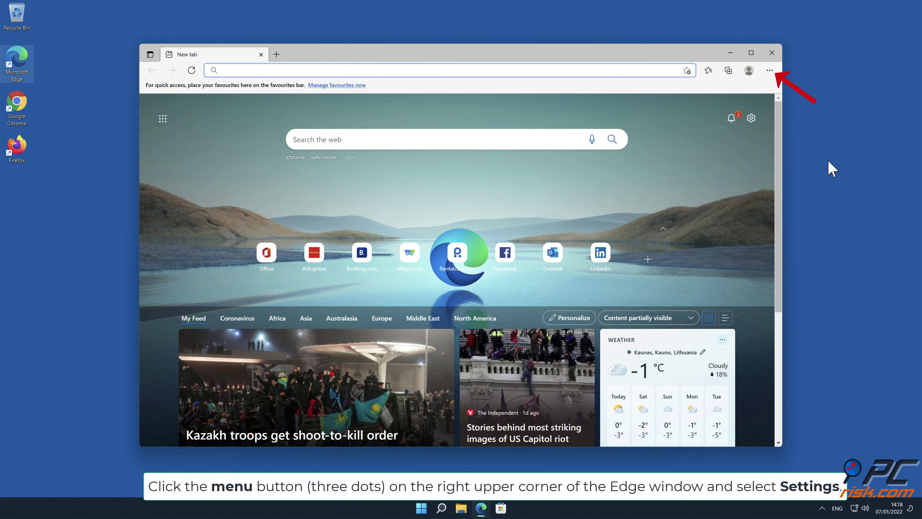
pyautogui.click(770, 71)
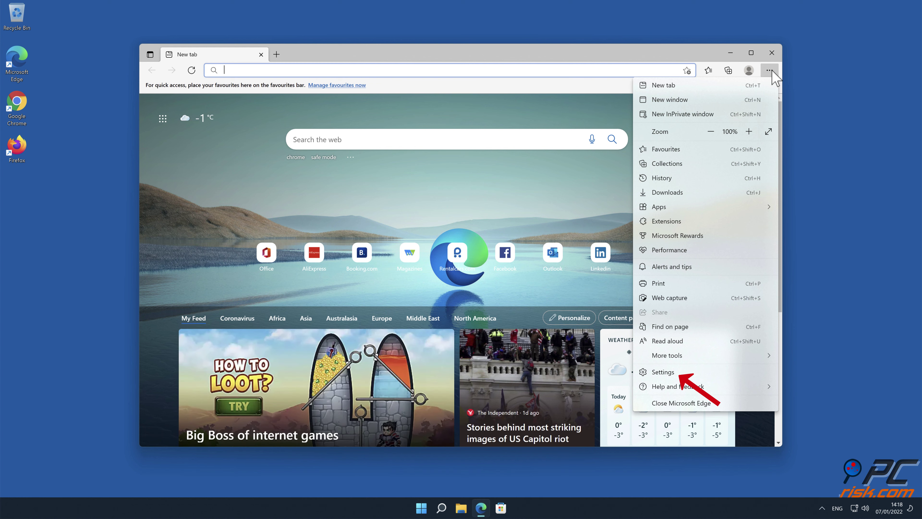
pyautogui.click(689, 372)
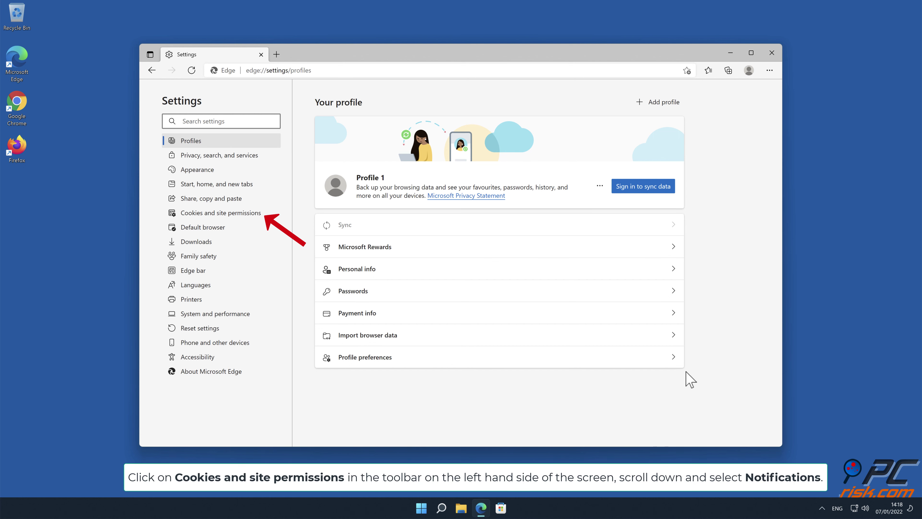
# - Go to Cookies and site permissions and open the Notifications permission list
pyautogui.click(254, 216)
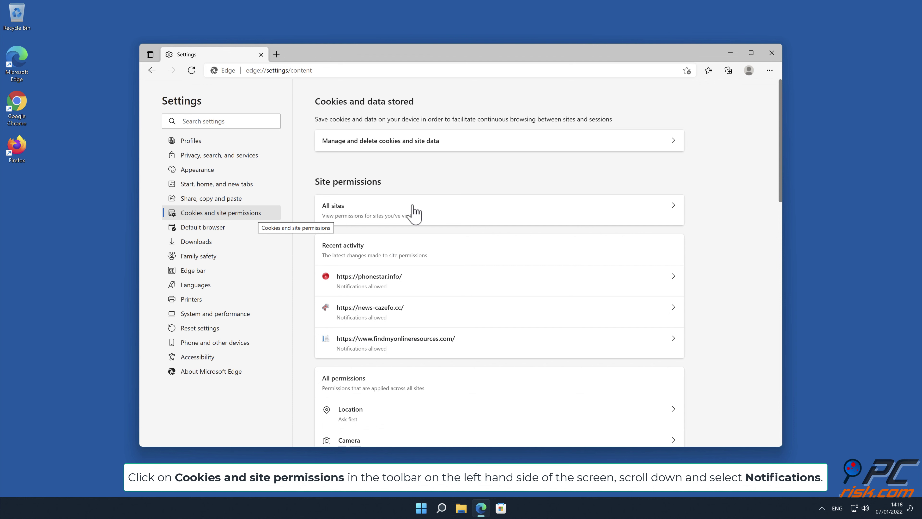
pyautogui.moveTo(781, 147); pyautogui.dragTo(782, 239)
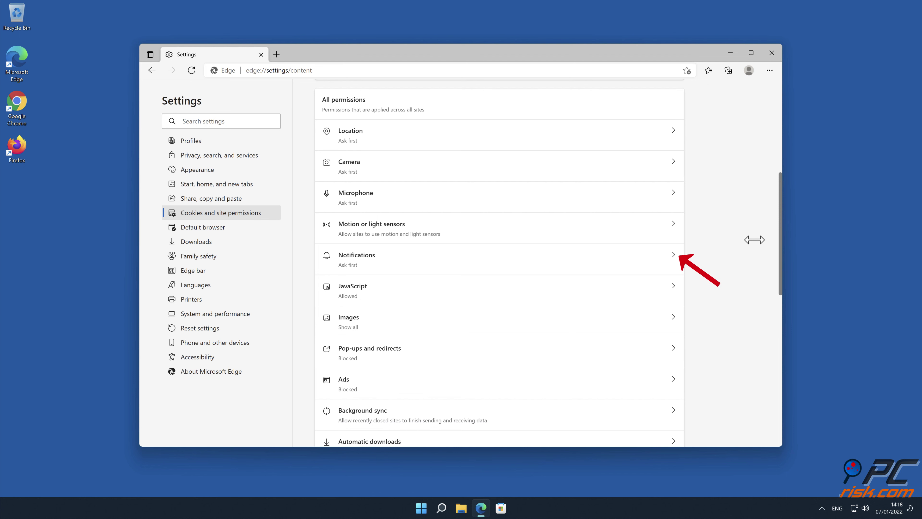
pyautogui.click(665, 256)
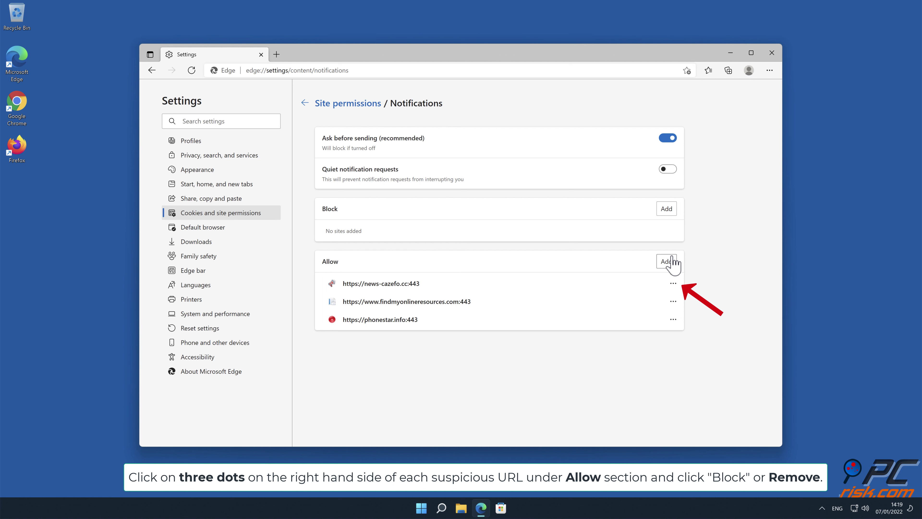
# - Remove news-cazefo.cc, findmyonlineresources.com and phonestar.info from Edge's notification allow list, then close Edge
pyautogui.click(673, 283)
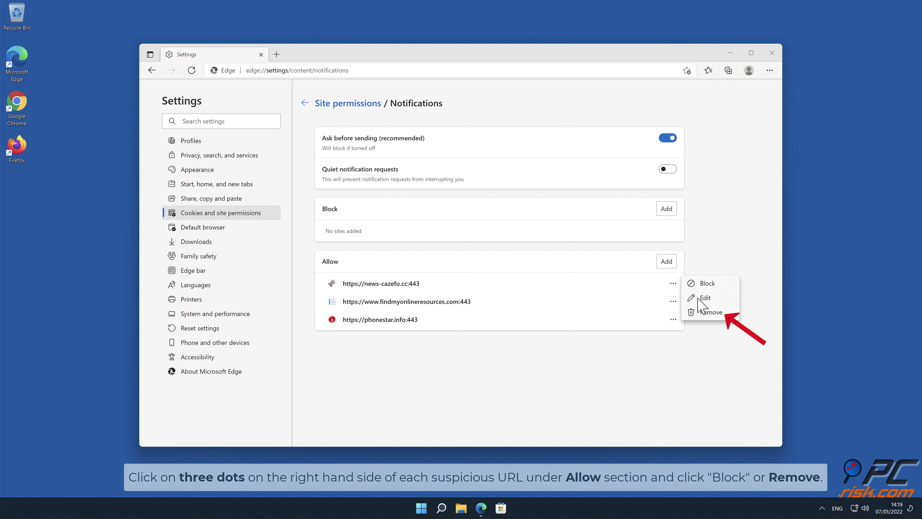
pyautogui.click(712, 314)
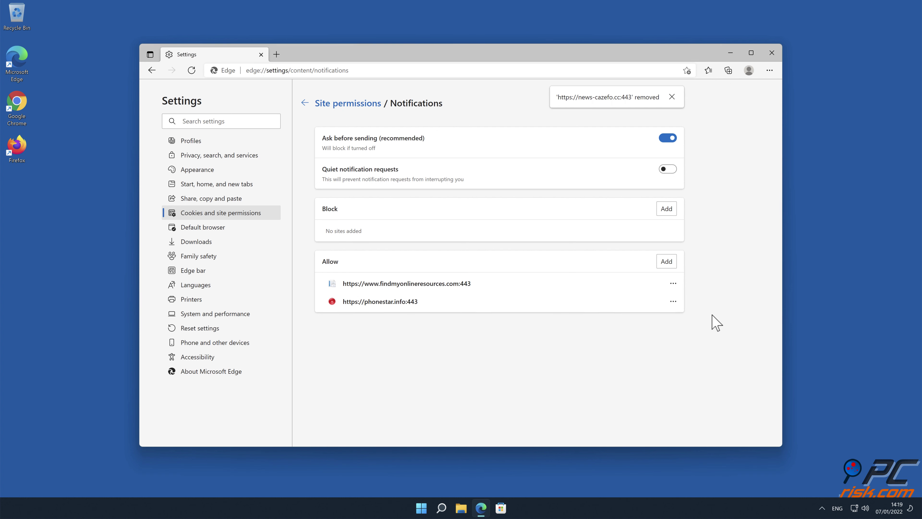
pyautogui.click(673, 283)
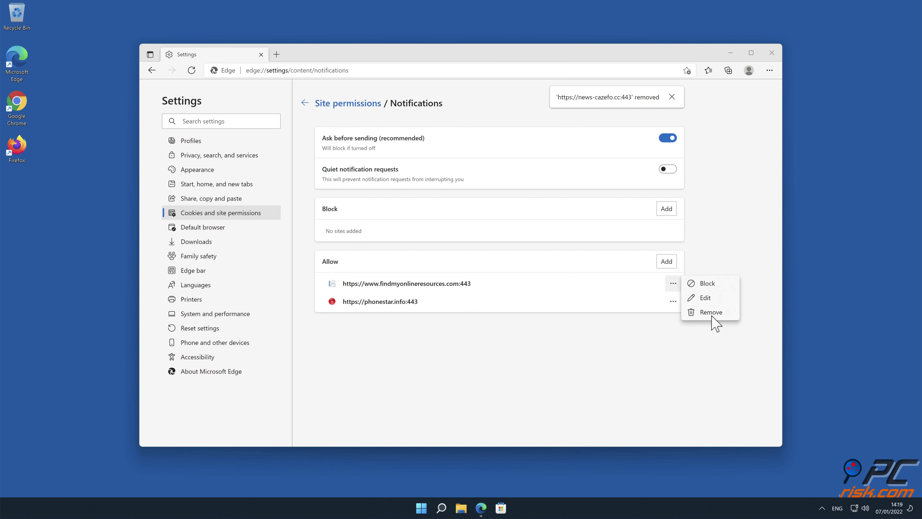
pyautogui.click(712, 312)
pyautogui.click(673, 283)
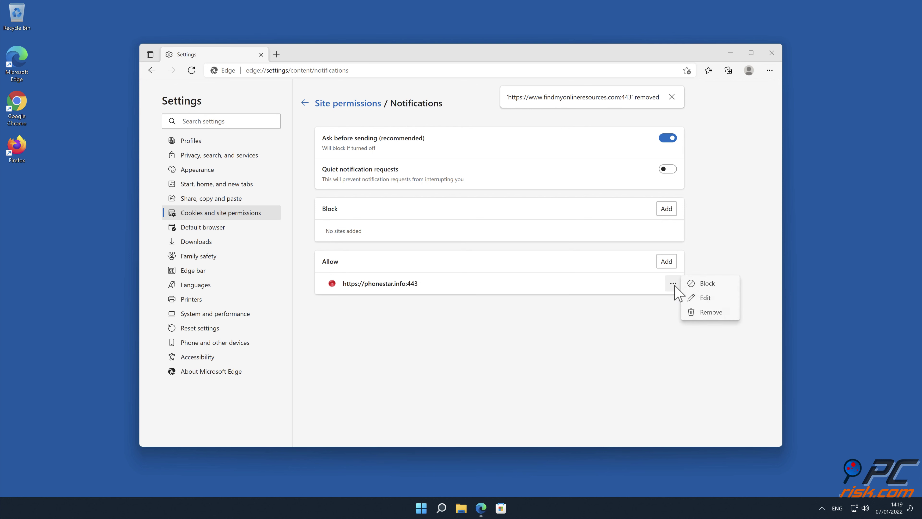
pyautogui.click(705, 312)
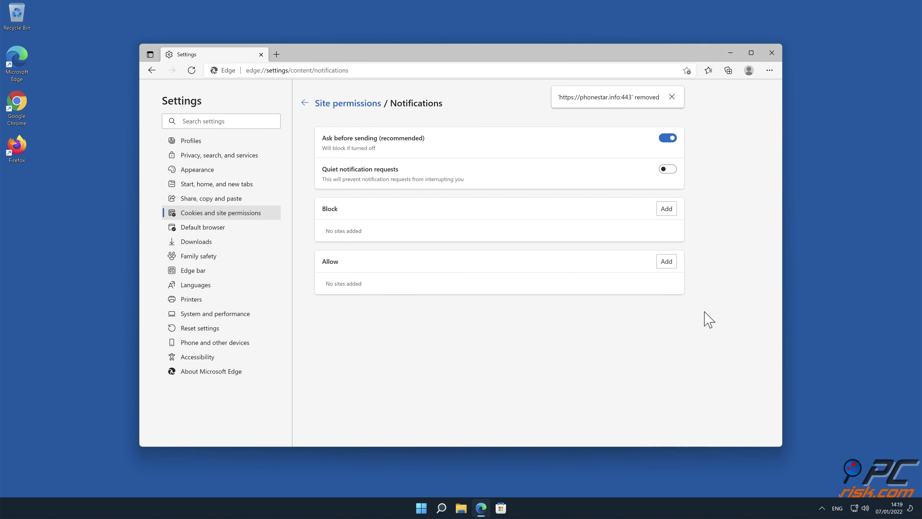
pyautogui.click(773, 53)
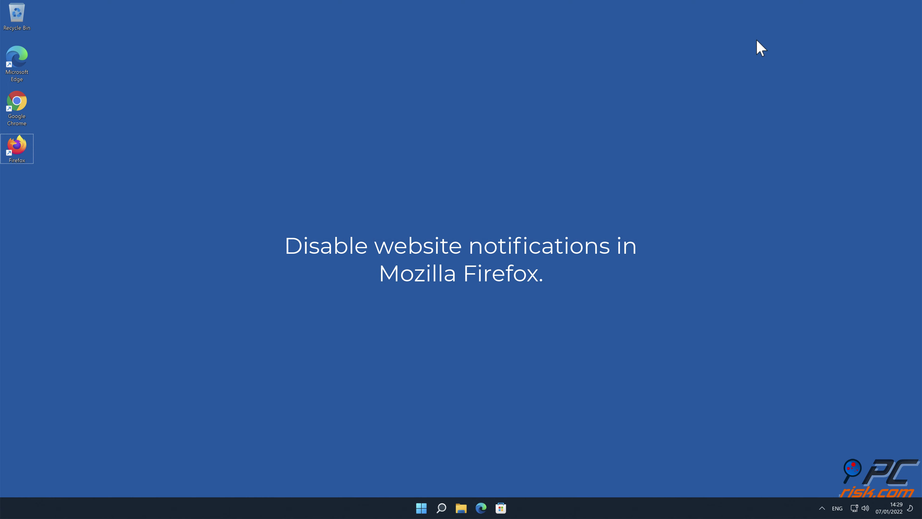
# - Launch Firefox and go to Settings > Privacy & Security
pyautogui.doubleClick(13, 152)
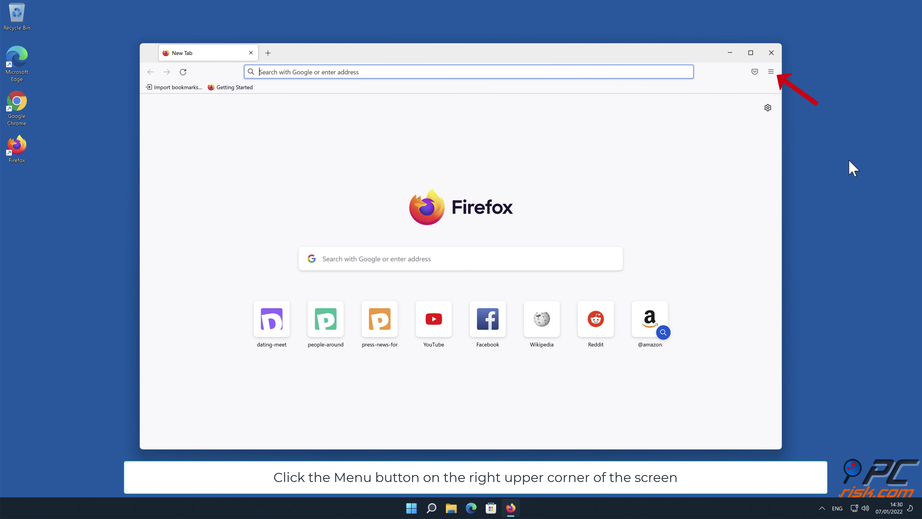
pyautogui.click(771, 71)
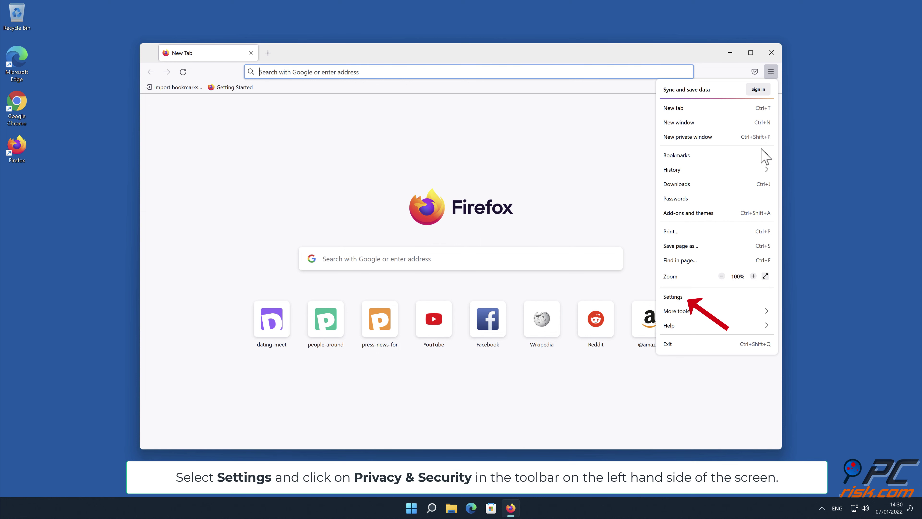
pyautogui.click(721, 296)
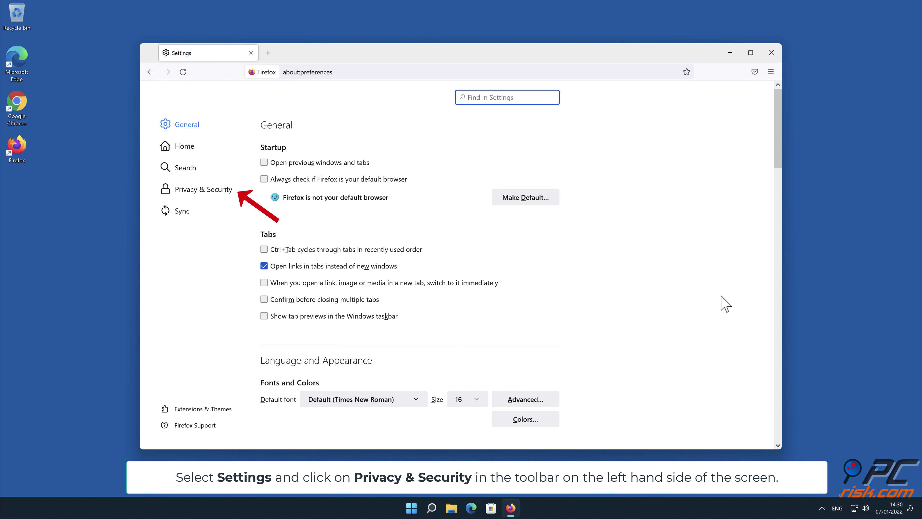
pyautogui.click(217, 189)
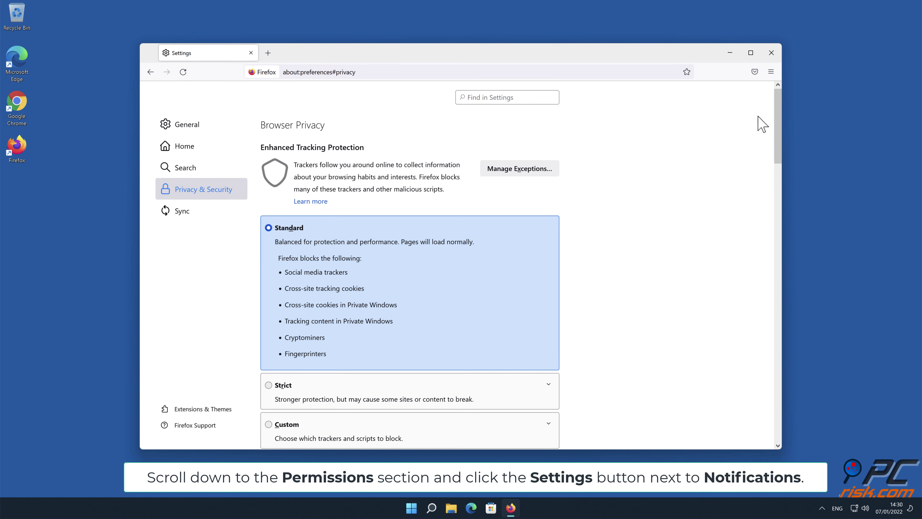
# - Scroll down to Permissions and open the Notifications settings list
pyautogui.moveTo(778, 124); pyautogui.dragTo(780, 301)
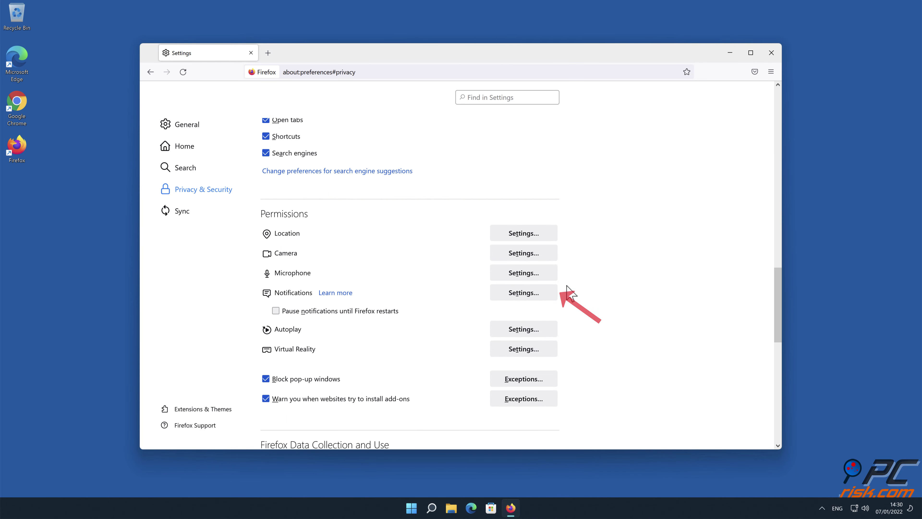
pyautogui.click(549, 294)
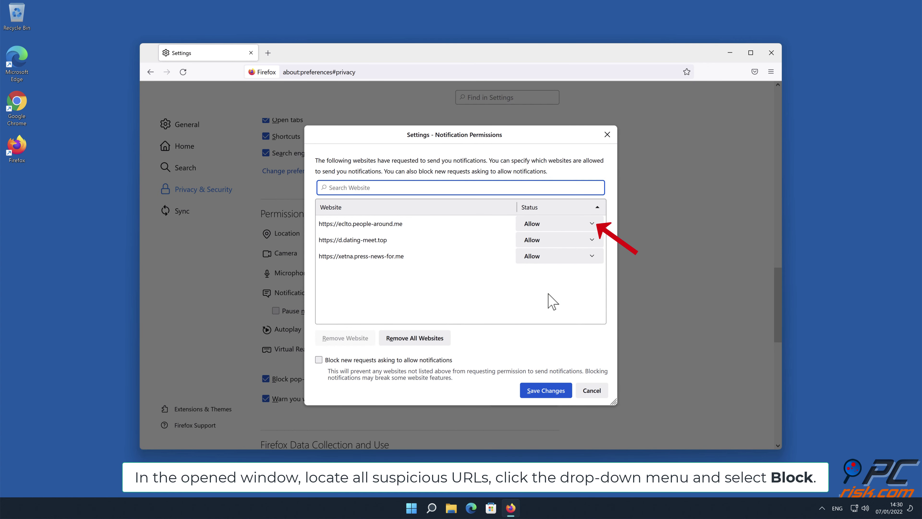
# - Set people-around.me, dating-meet.top and press-news-for.me to Block, save changes, and close Firefox
pyautogui.click(591, 224)
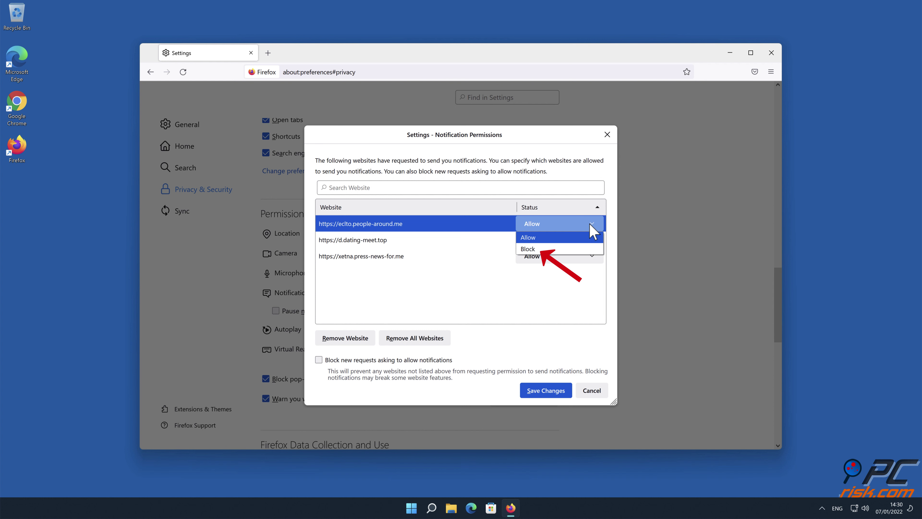
pyautogui.click(579, 250)
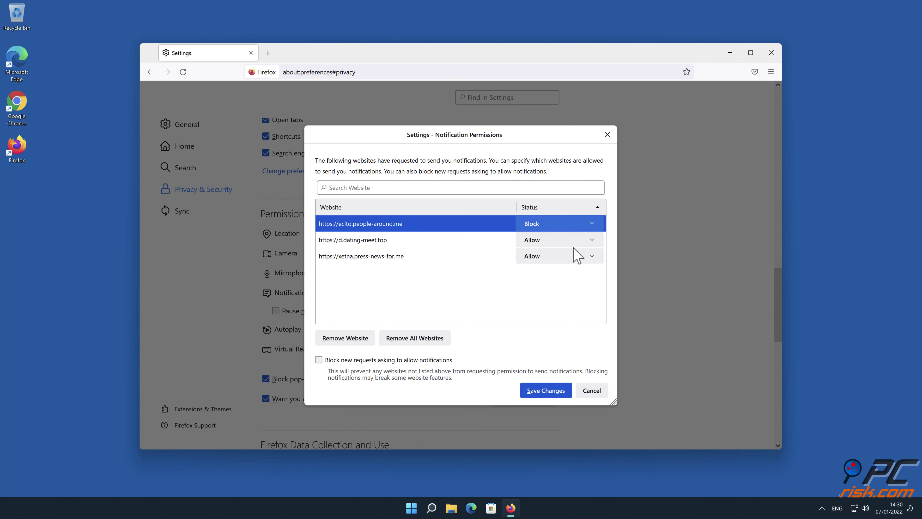
pyautogui.click(592, 241)
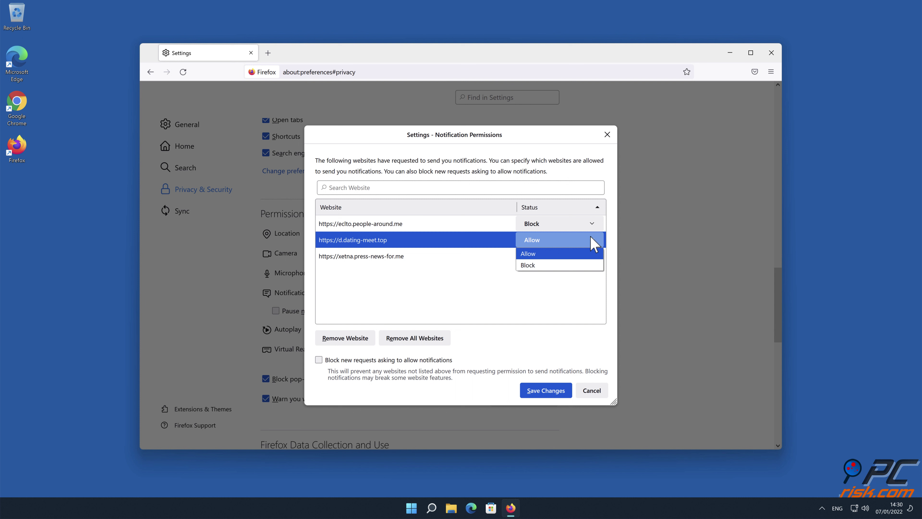
pyautogui.click(569, 266)
pyautogui.click(591, 257)
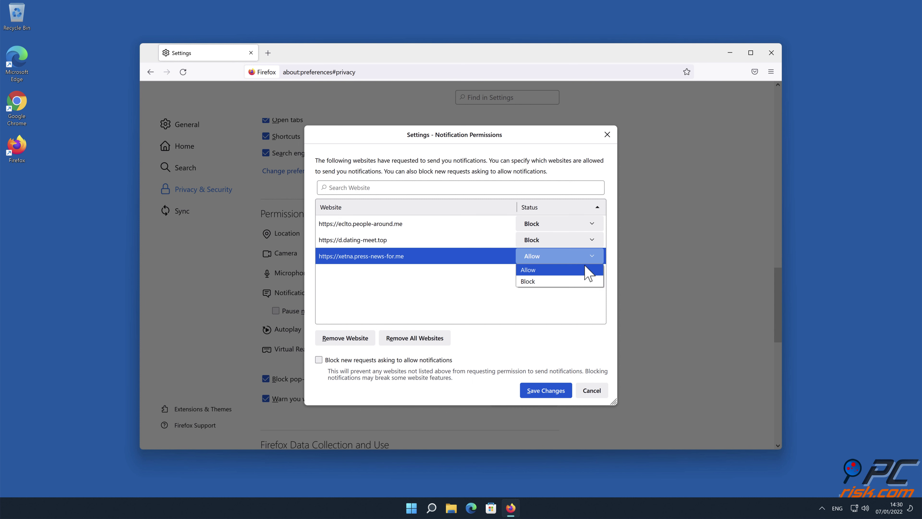
pyautogui.click(581, 281)
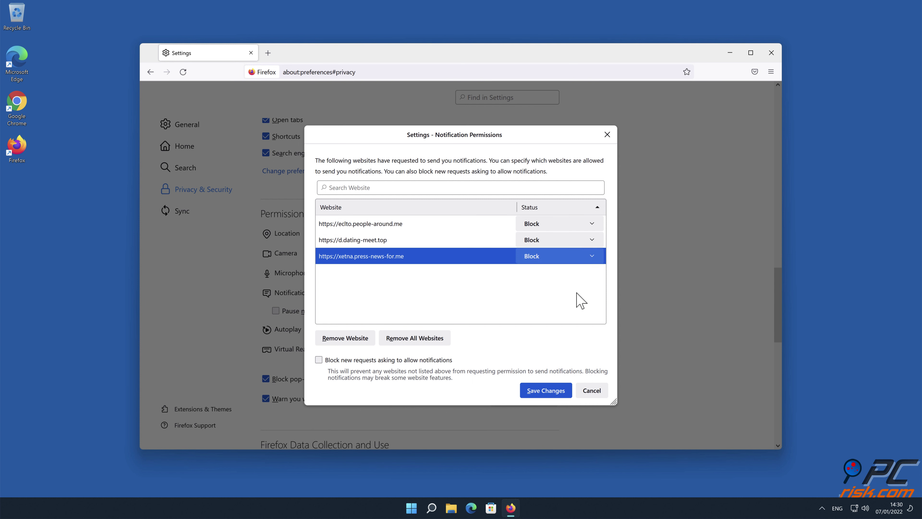
pyautogui.click(548, 389)
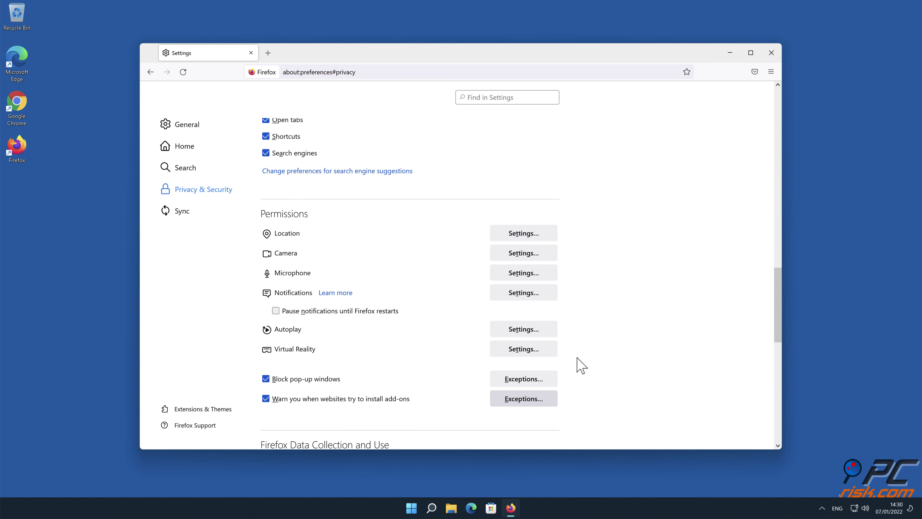
pyautogui.click(772, 53)
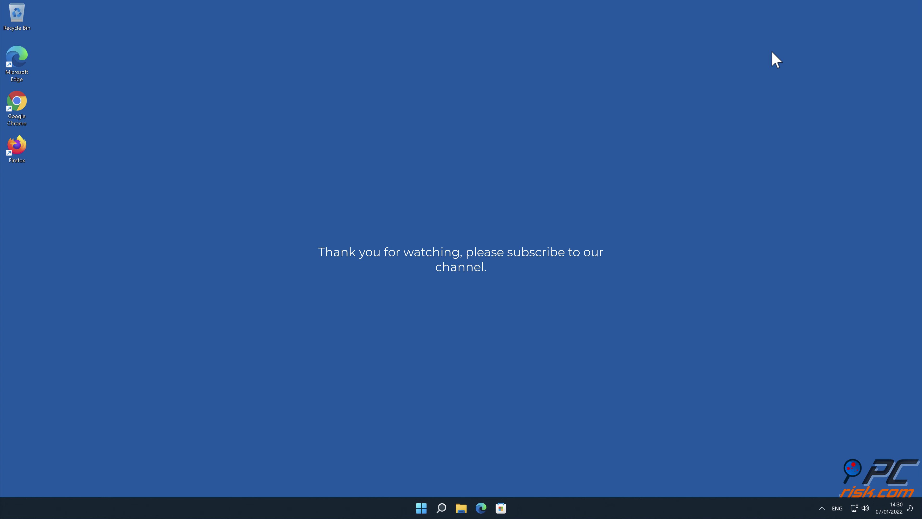